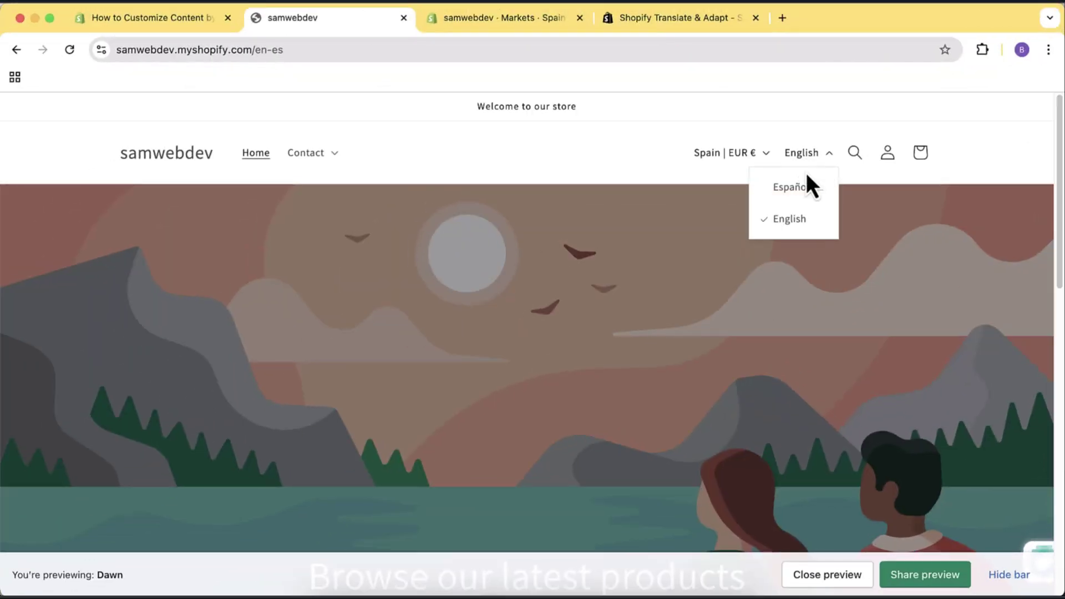
- Preview the samwebdev storefront in Español, then switch its language back to English
left_click(809, 191)
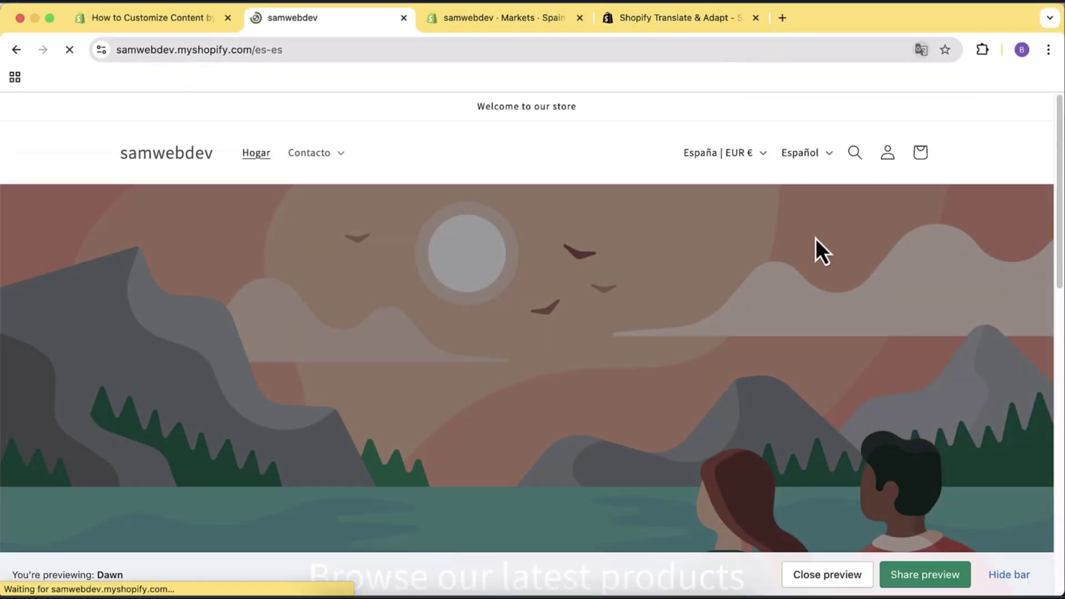
scroll(816, 239, "down", 15)
scroll(838, 302, "down", 3)
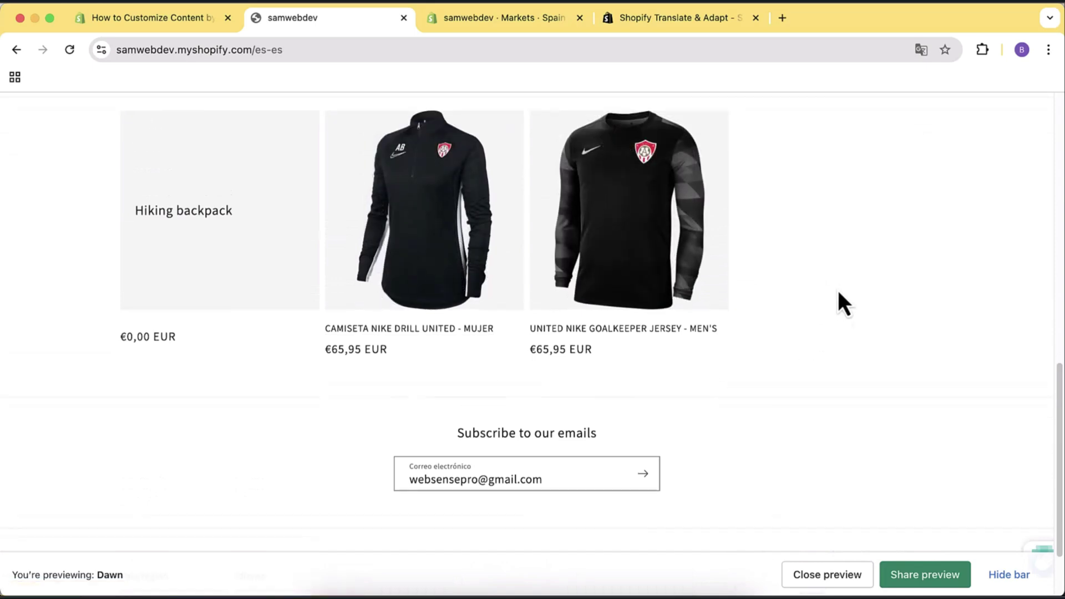
scroll(839, 323, "up", 15)
left_click(828, 162)
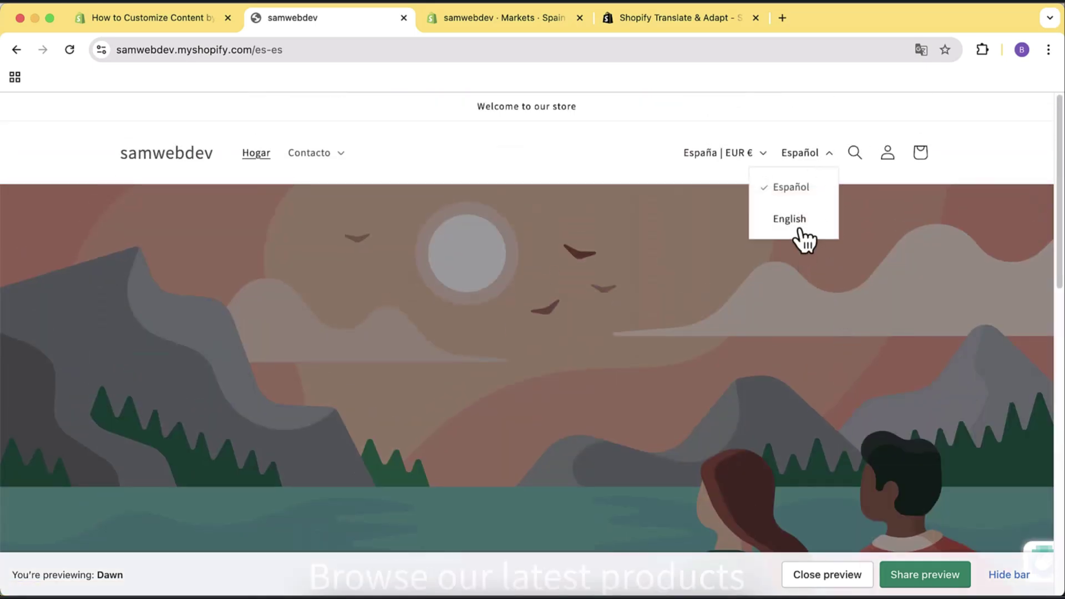
left_click(799, 225)
scroll(797, 277, "down", 10)
scroll(797, 278, "down", 5)
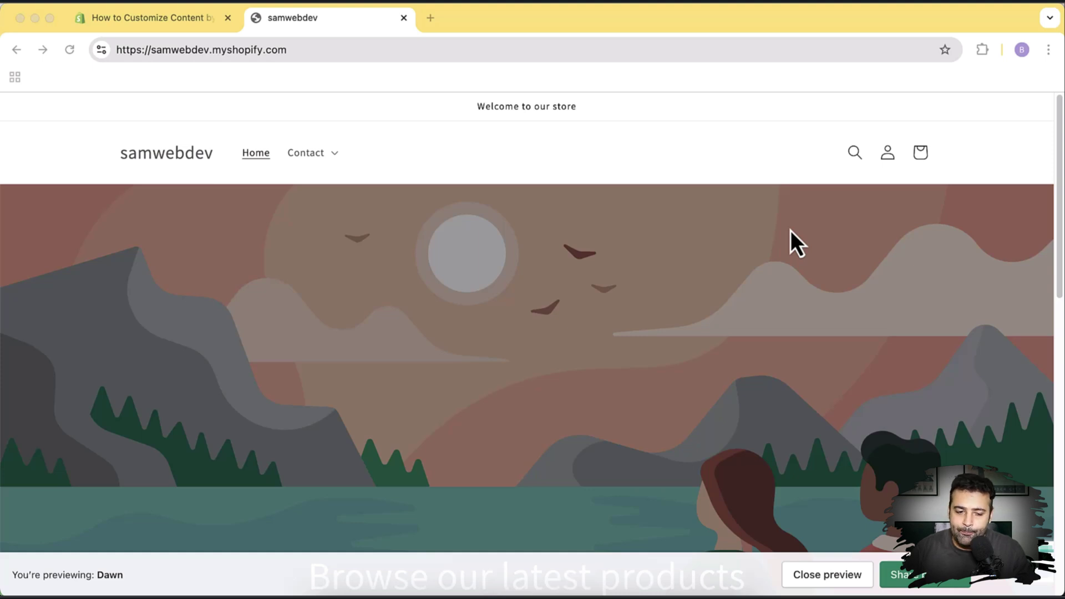
left_click(151, 18)
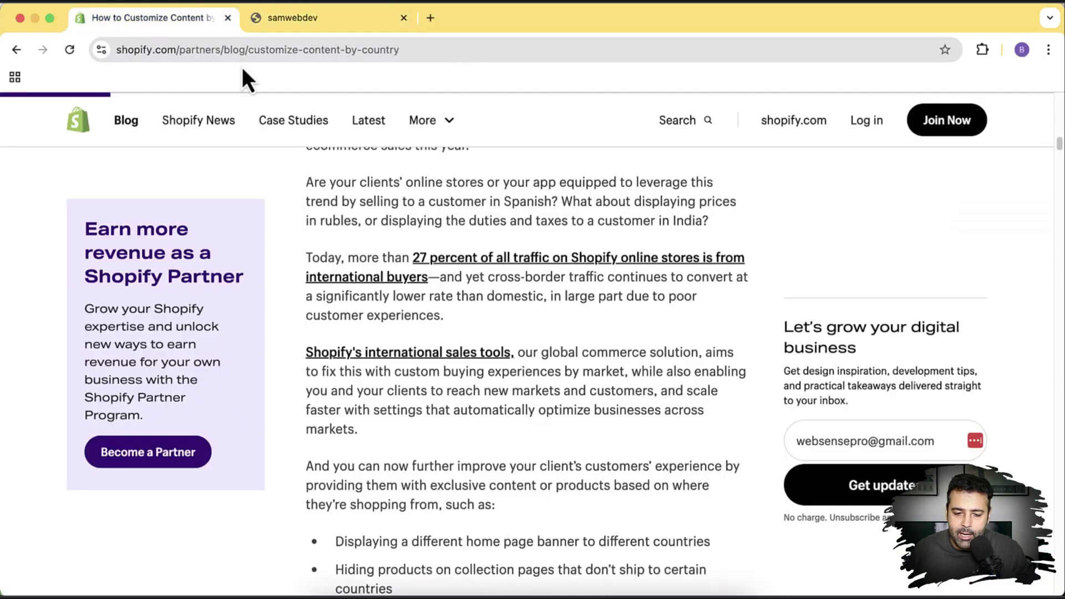
scroll(734, 243, "up", 4)
scroll(734, 243, "up", 3)
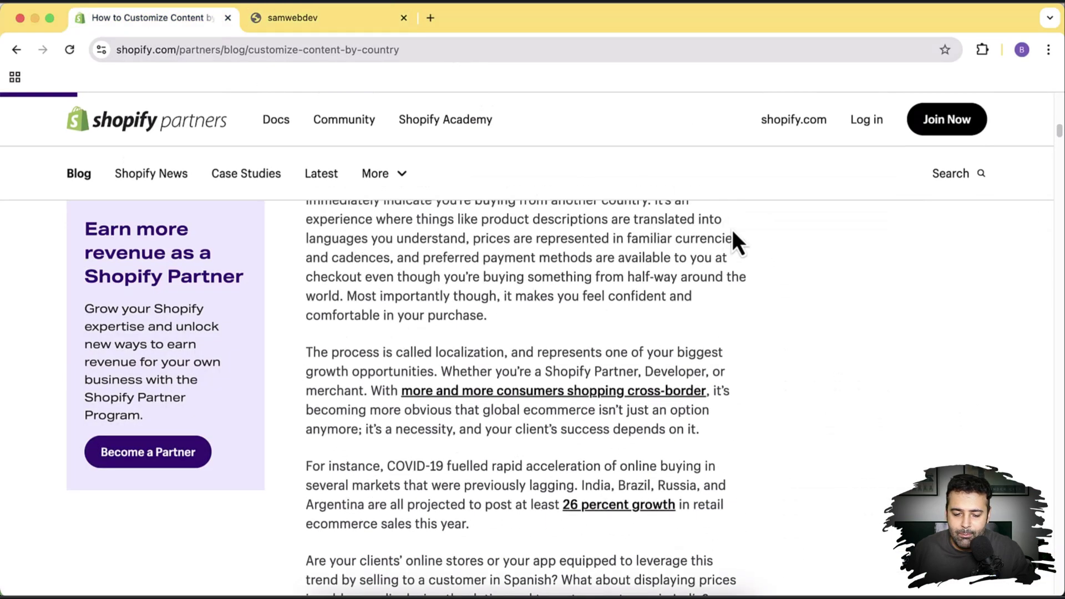
scroll(734, 233, "up", 3)
scroll(733, 233, "down", 13)
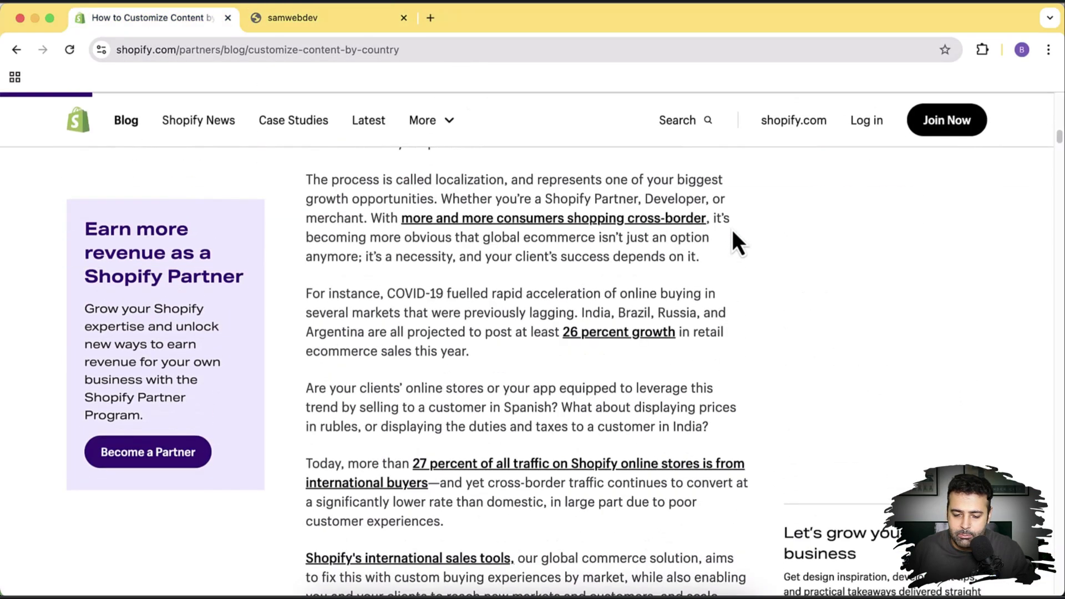
scroll(733, 233, "down", 19)
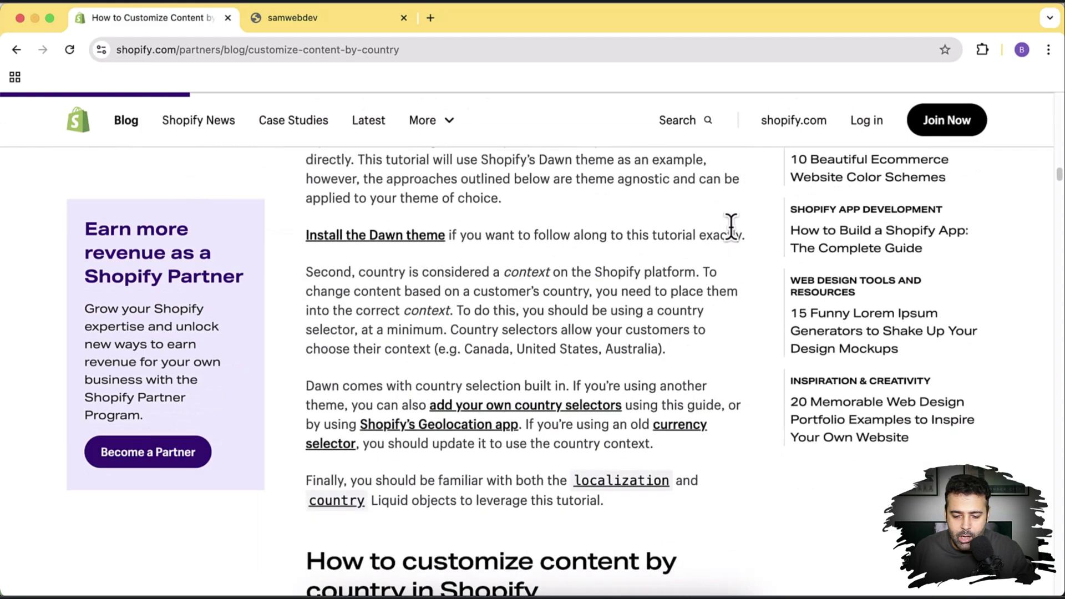
scroll(732, 229, "down", 3)
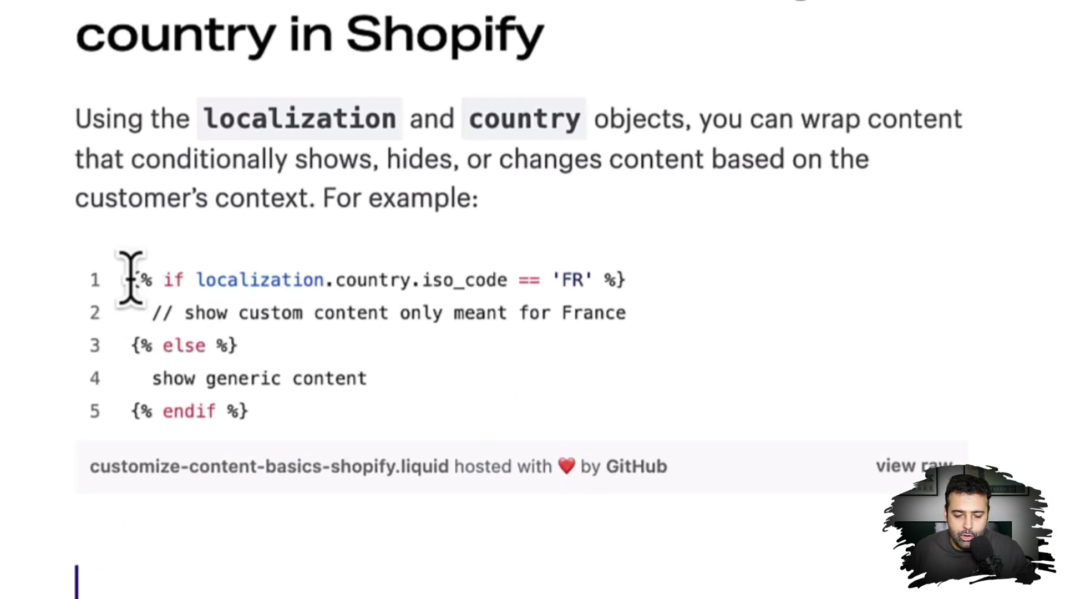
left_click_drag(333, 292, 618, 278)
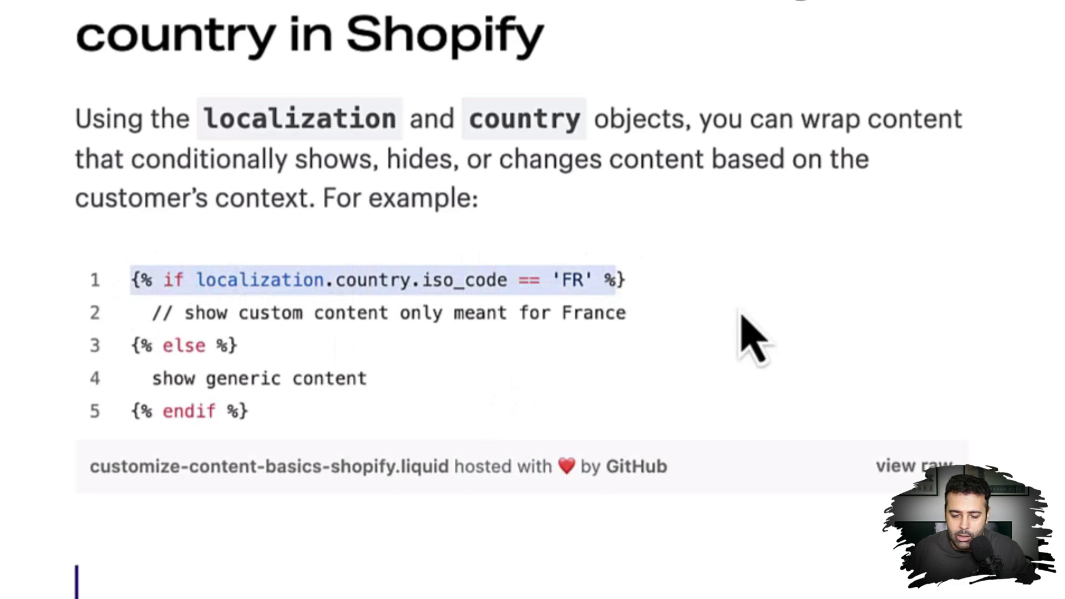
left_click(656, 283)
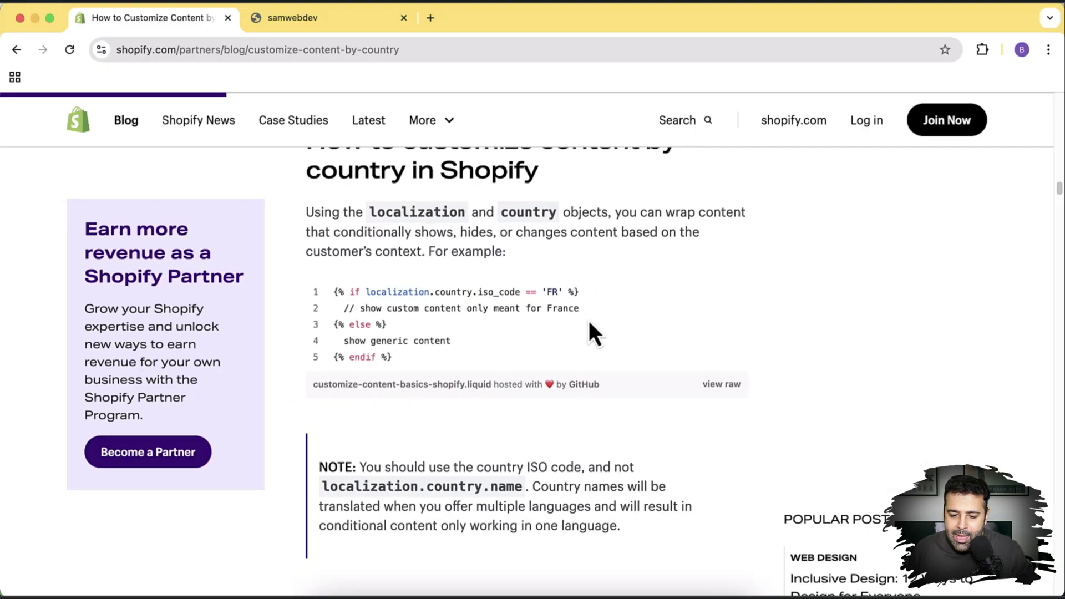
scroll(654, 354, "up", 8)
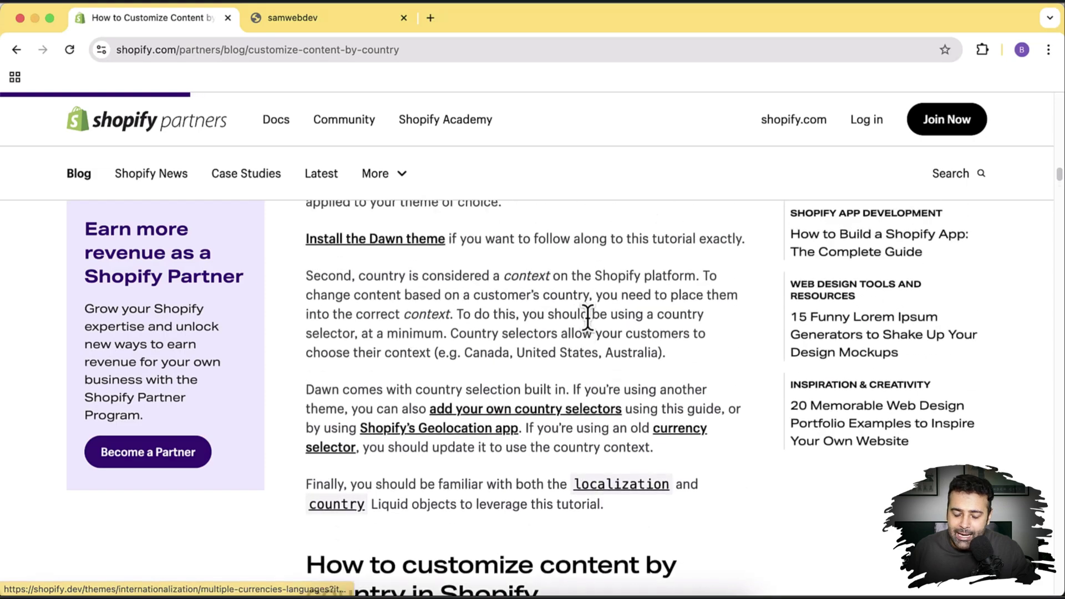
scroll(588, 321, "up", 15)
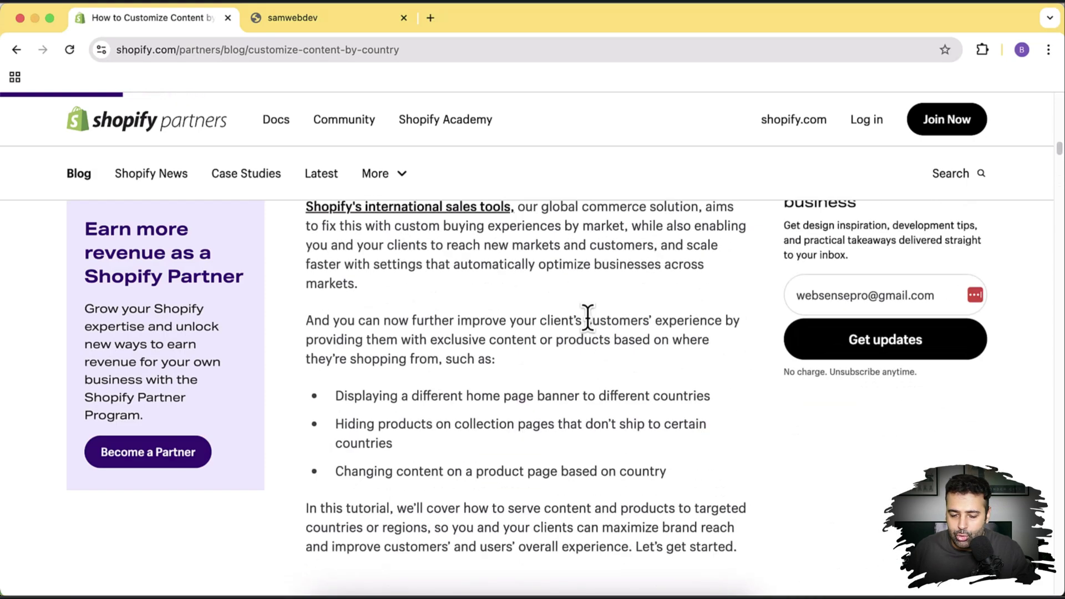
scroll(588, 321, "up", 10)
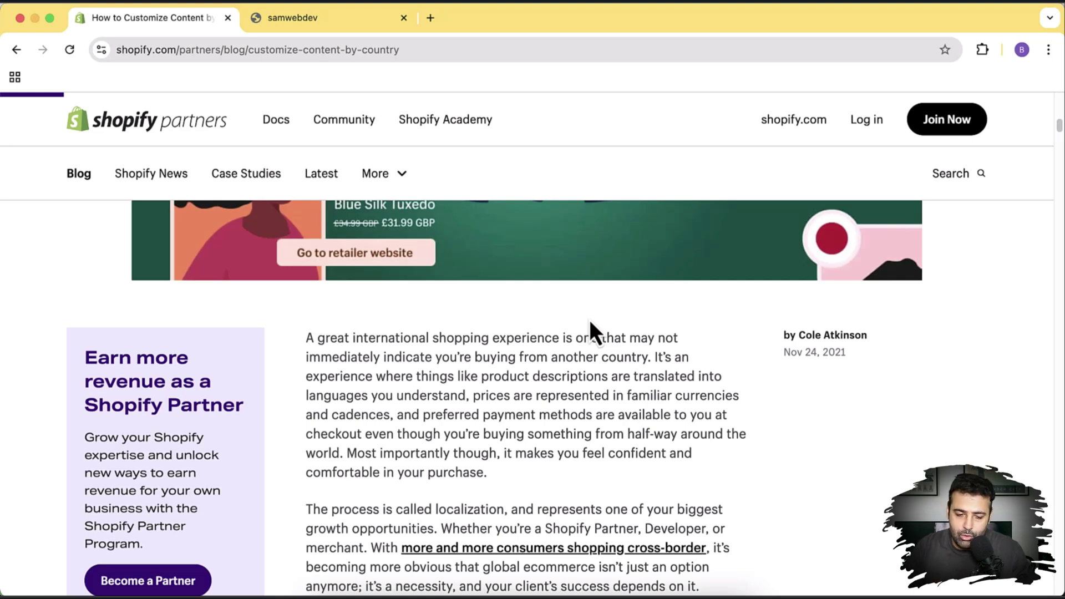
- Open the samwebdev admin in a new tab by appending 'admin' to the store address
left_click(338, 26)
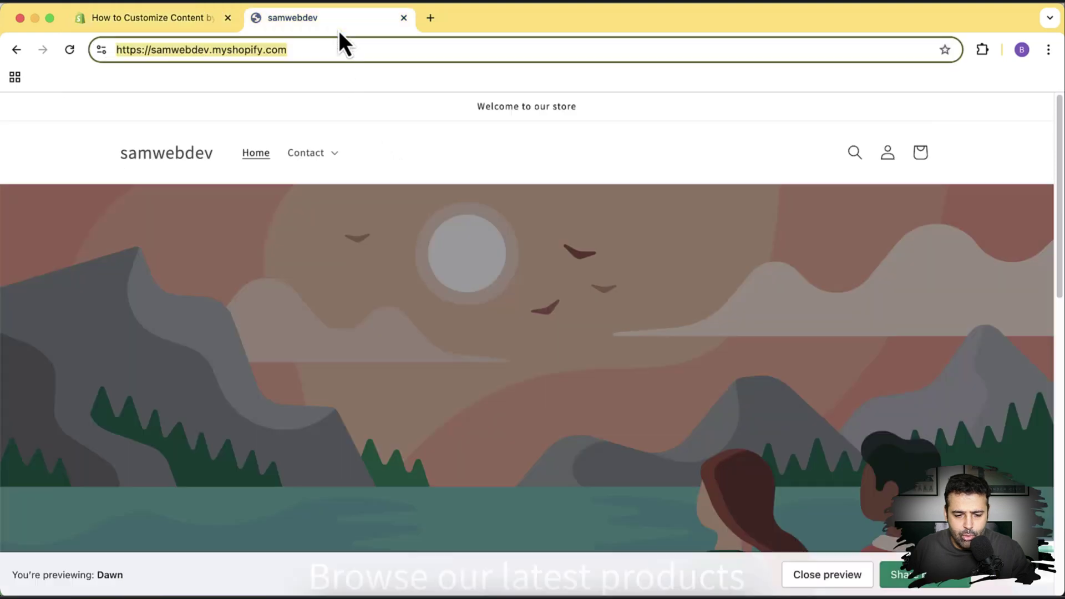
left_click(338, 50)
double_click(401, 49)
left_click(401, 48)
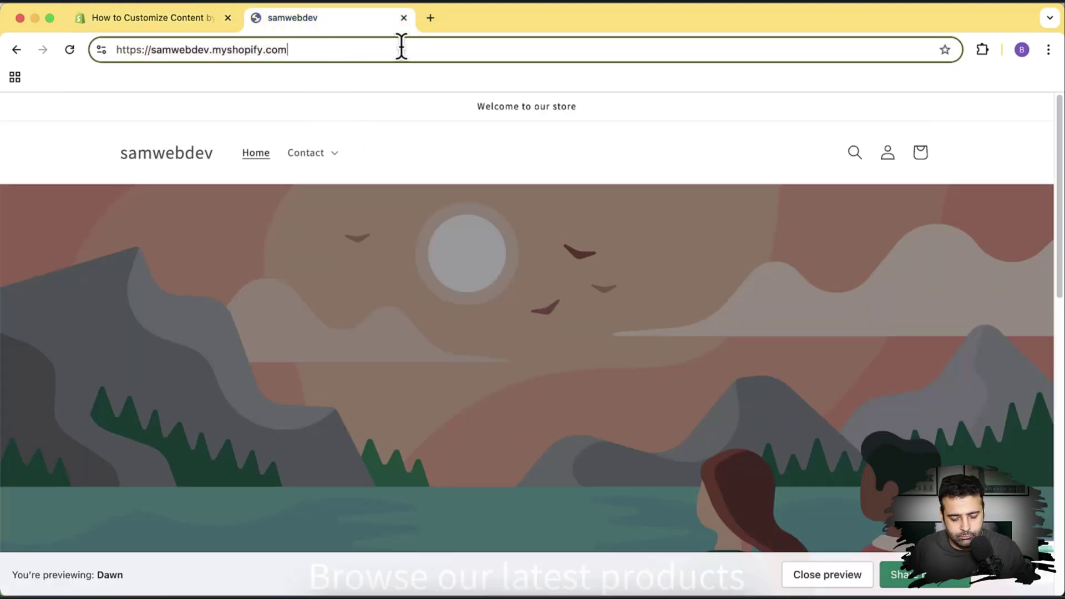
triple_click(401, 48)
key("super+c")
key("super+t")
key("super+v")
type("admin")
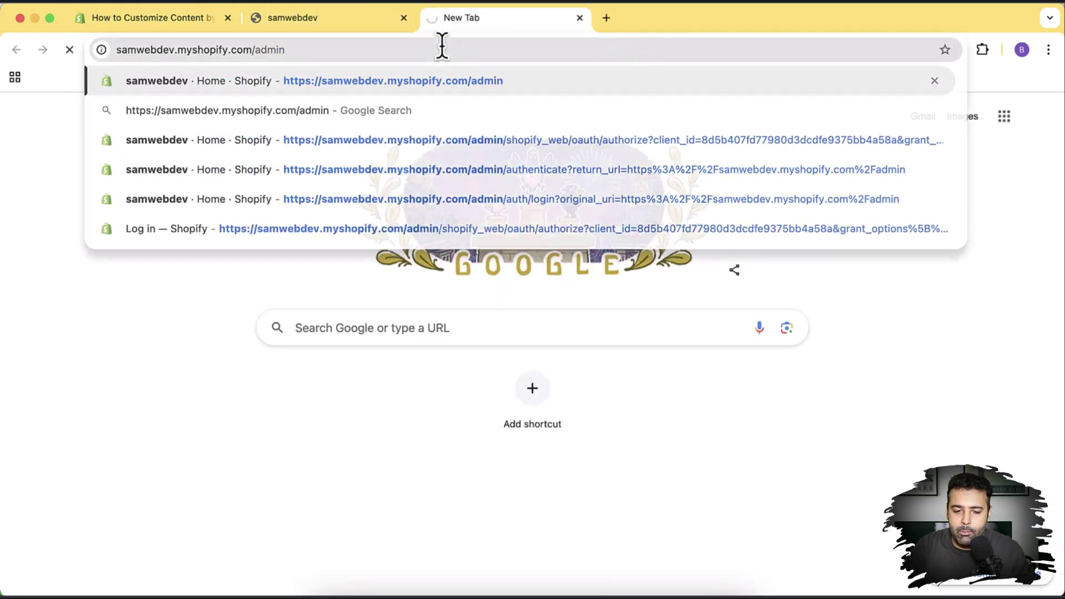
key("Return")
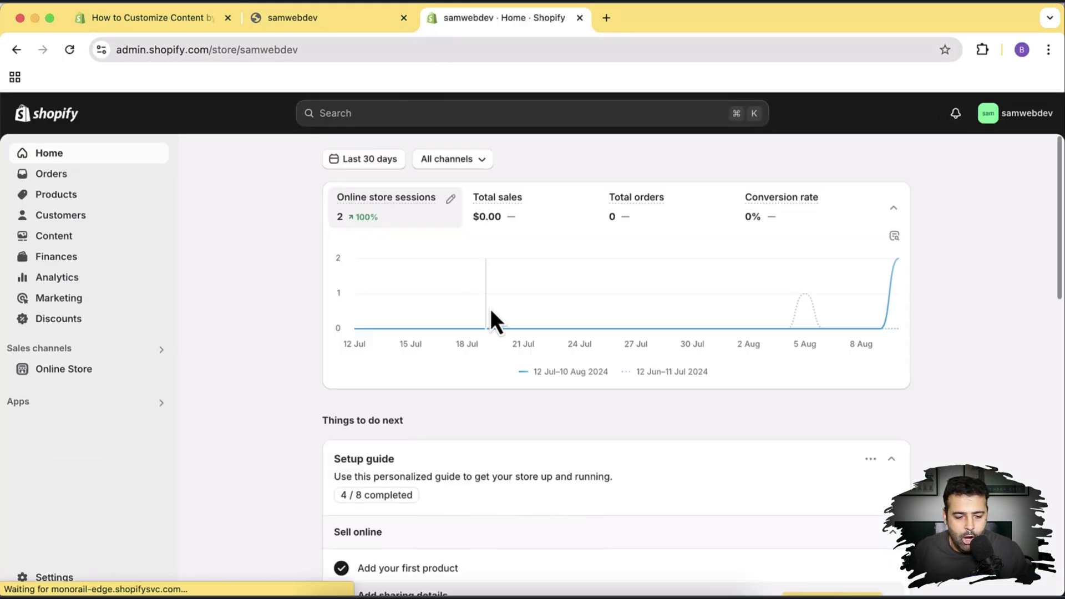
- Go to the store's Settings and choose the Markets section
scroll(964, 279, "down", 2)
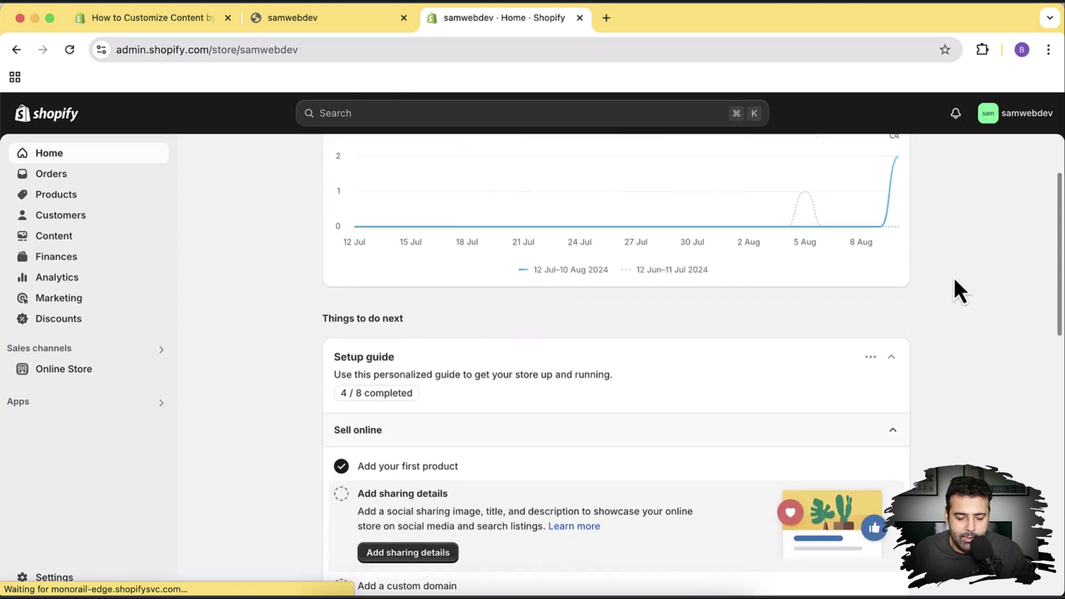
left_click(75, 577)
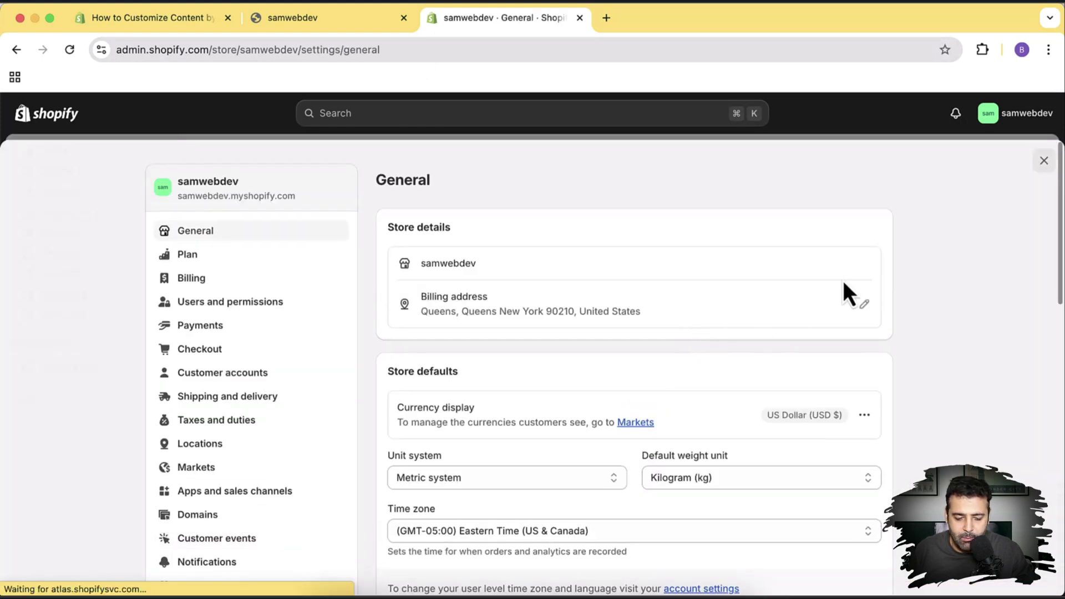
left_click(242, 469)
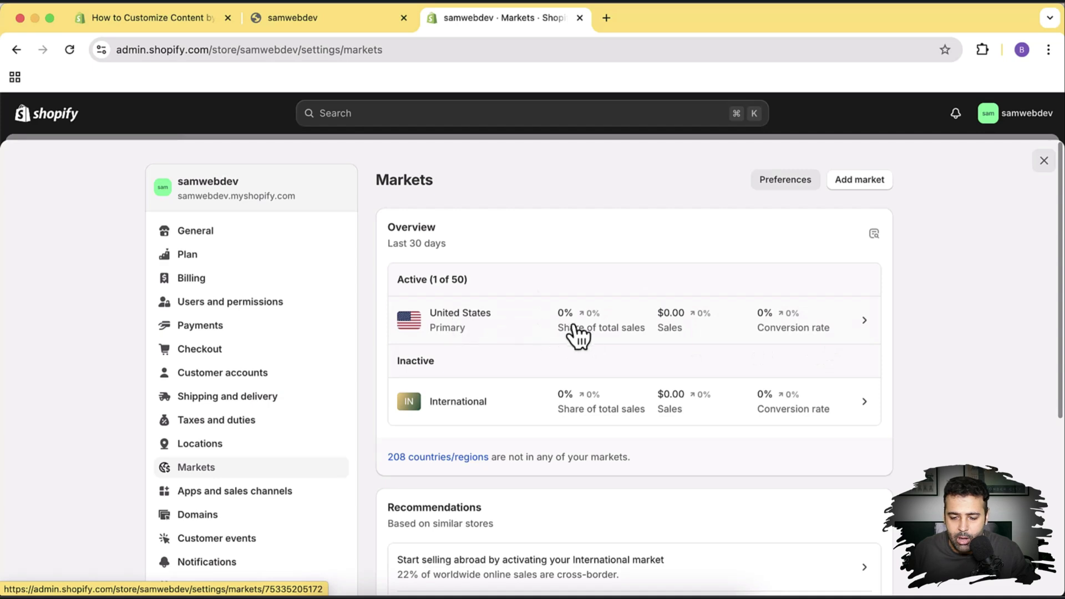
- Add a market named 'Spain' containing only the country Spain, found by searching 'spai'
left_click(859, 187)
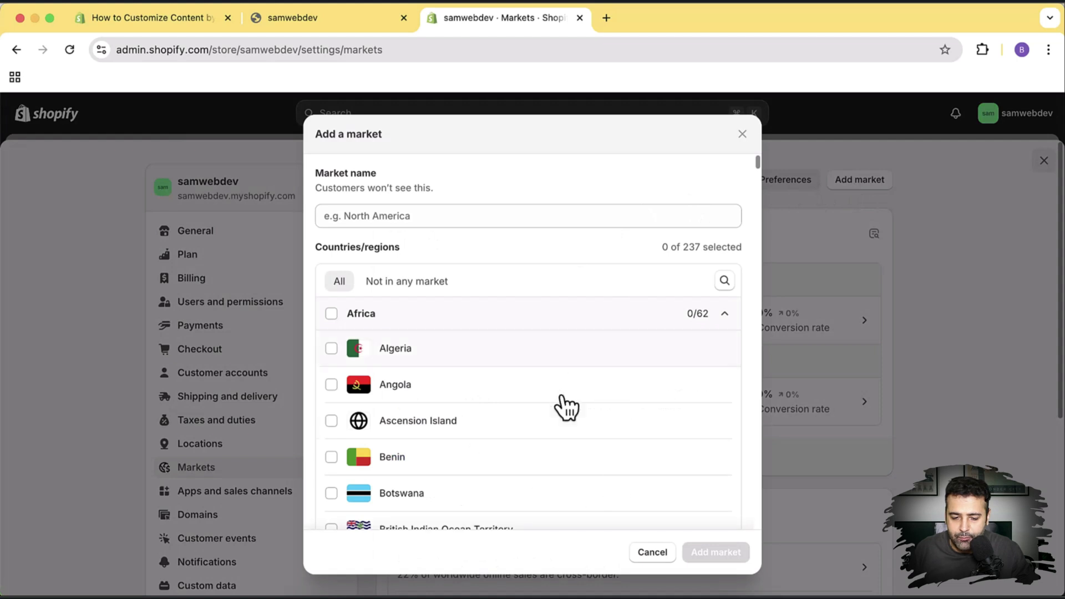
left_click(536, 216)
type("Spain")
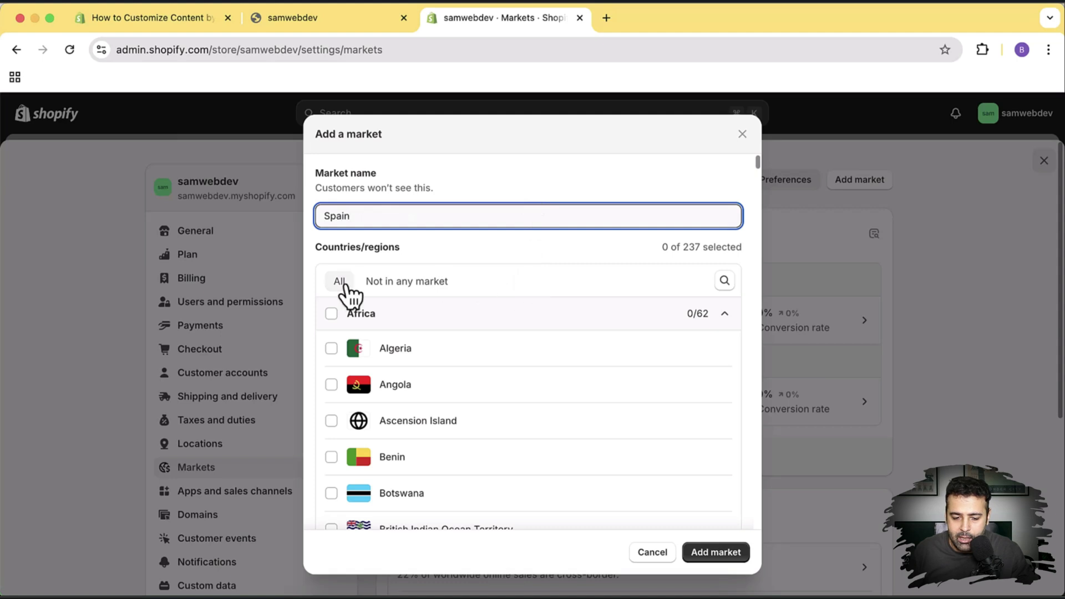
left_click(728, 283)
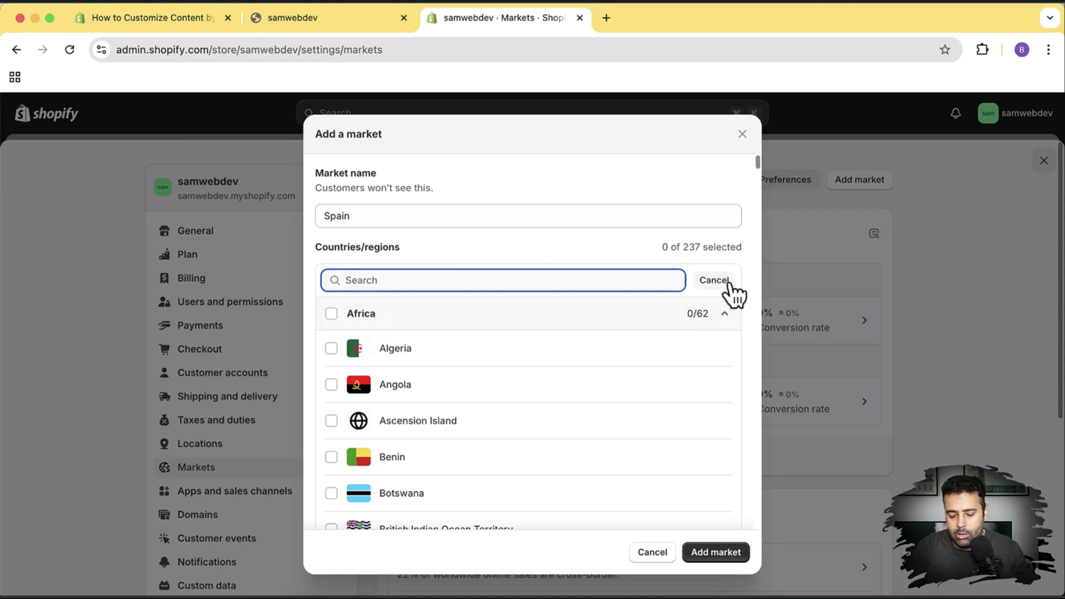
type("spai")
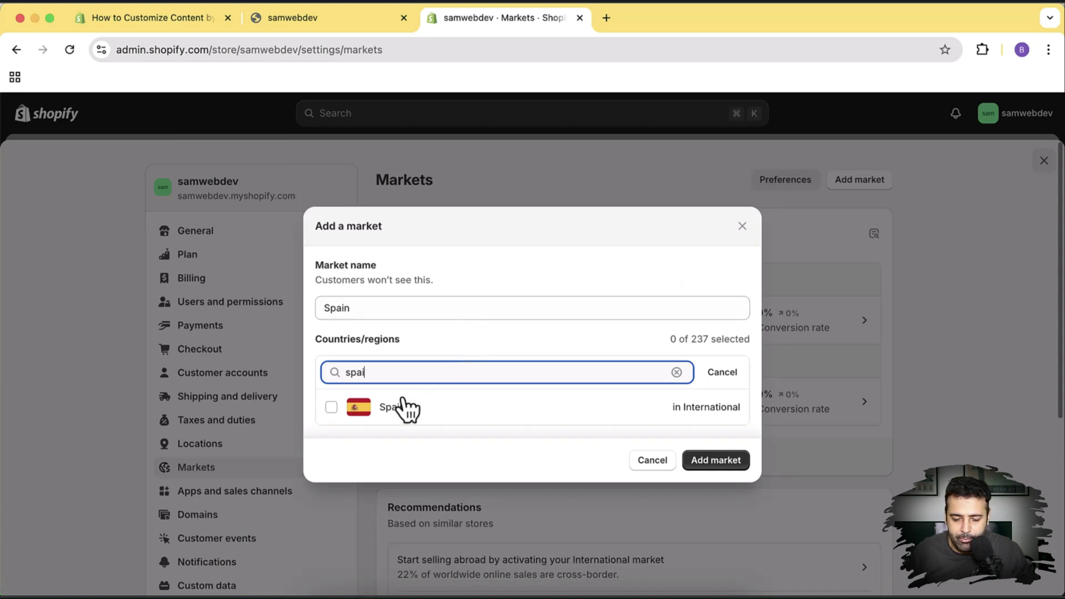
left_click(335, 412)
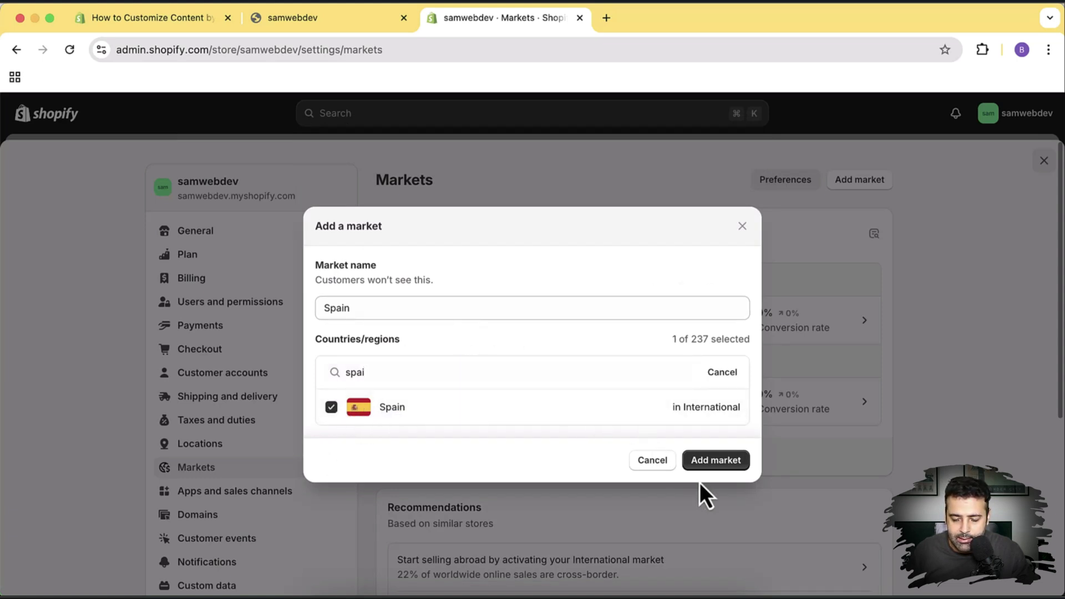
left_click(719, 464)
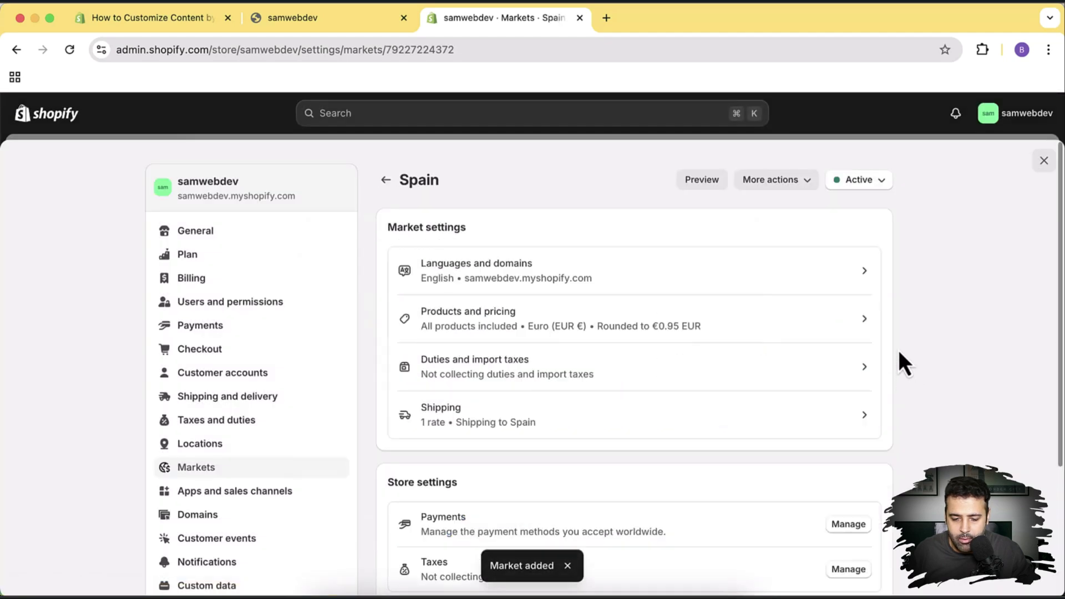
scroll(896, 330, "down", 5)
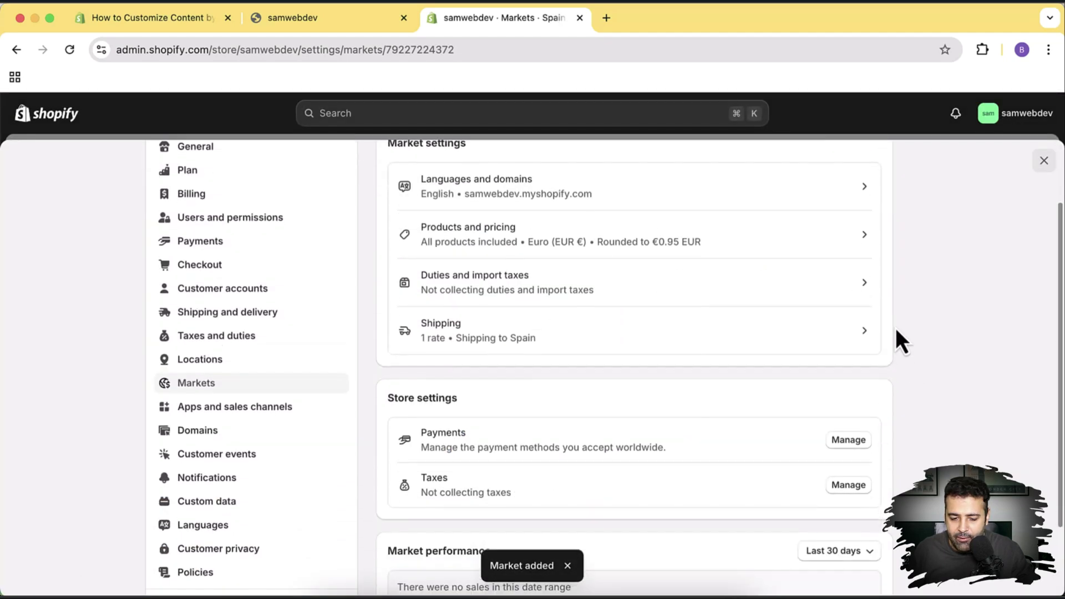
scroll(898, 376, "up", 5)
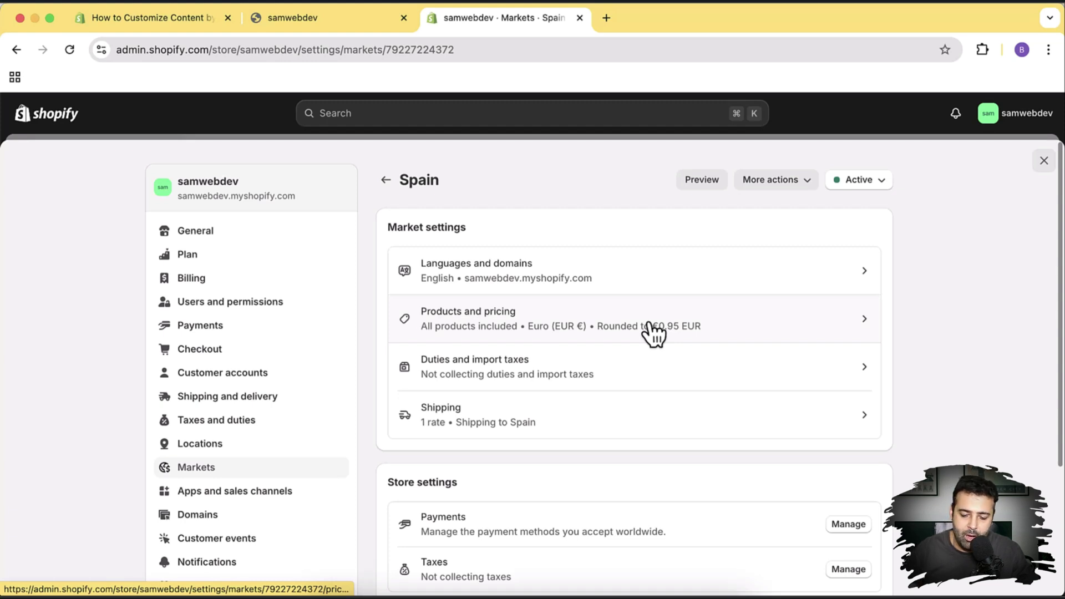
left_click(875, 189)
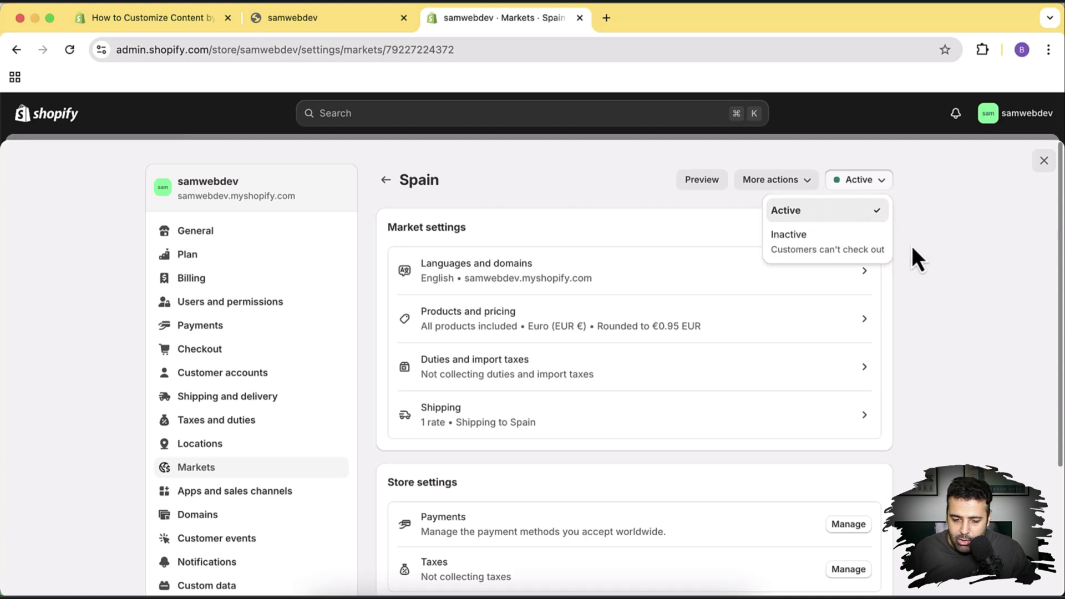
left_click(903, 318)
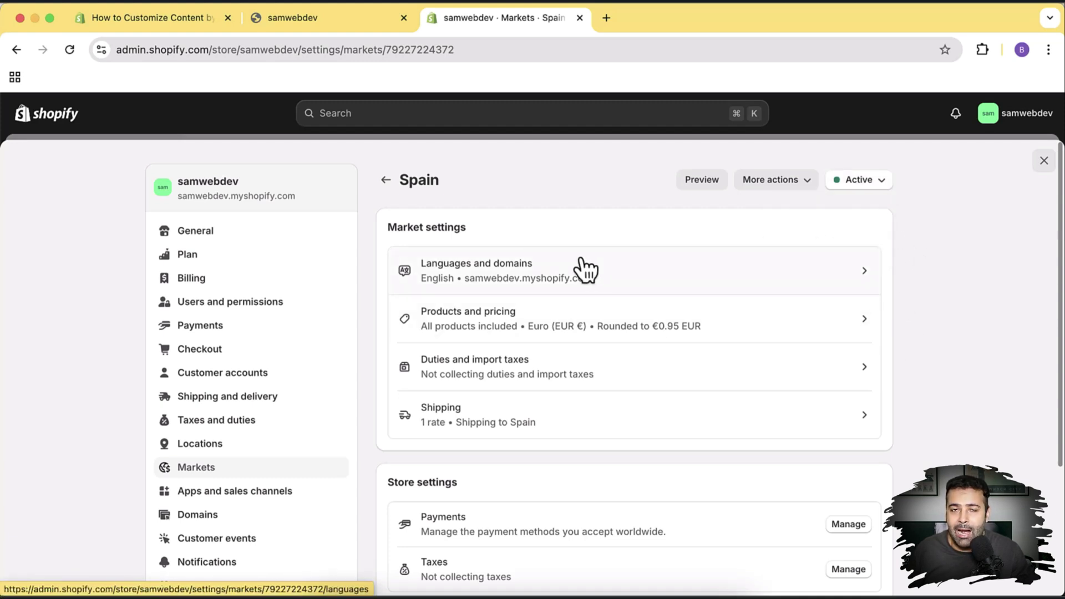
- Set the Spain market's domain to subfolder URLs with suffix en-es and save
left_click(731, 275)
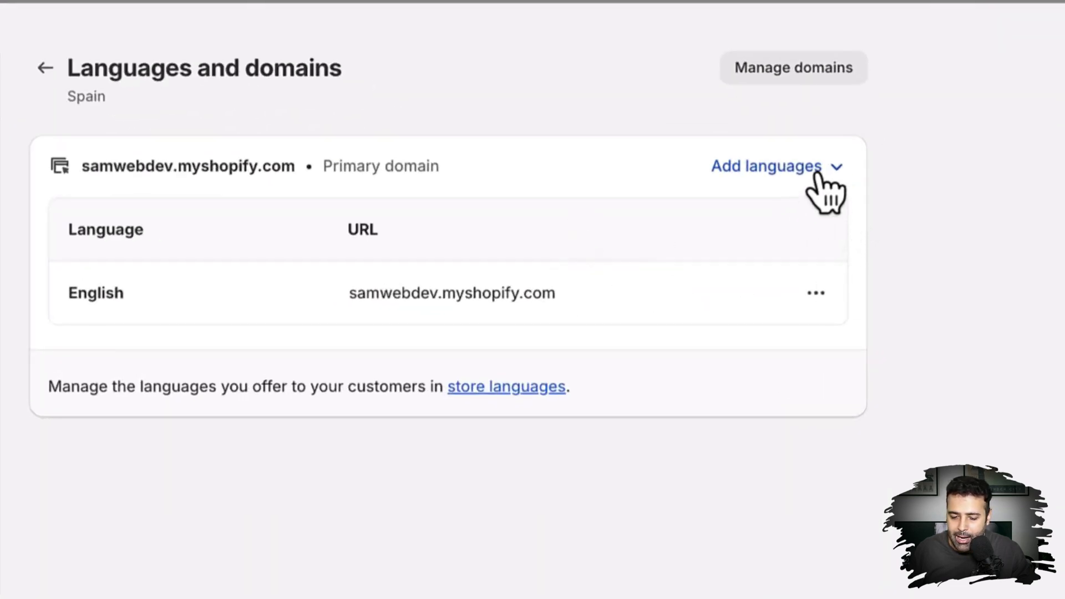
left_click(820, 176)
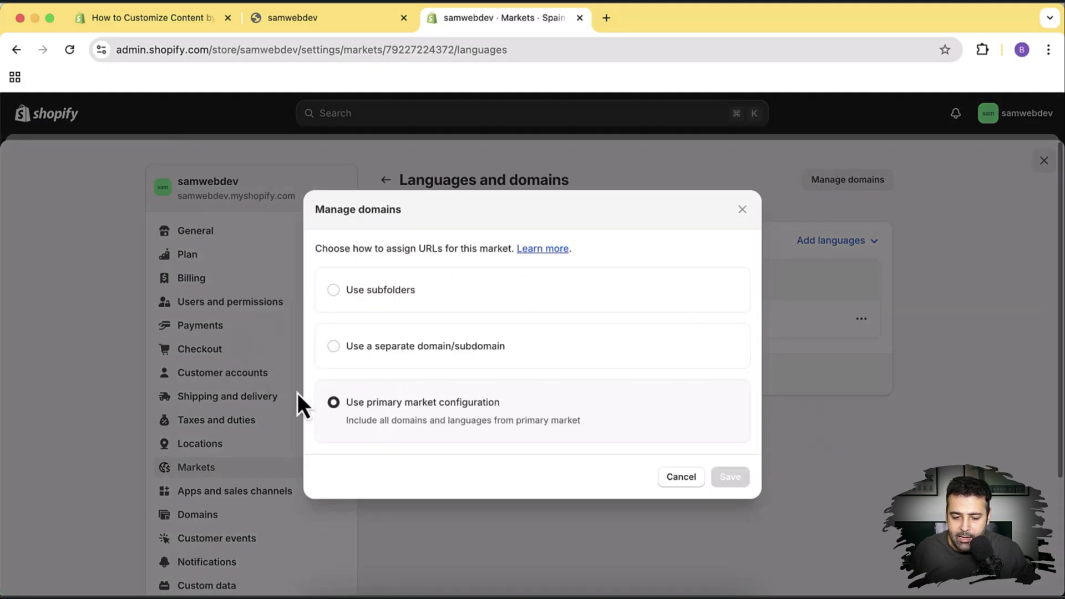
left_click(393, 292)
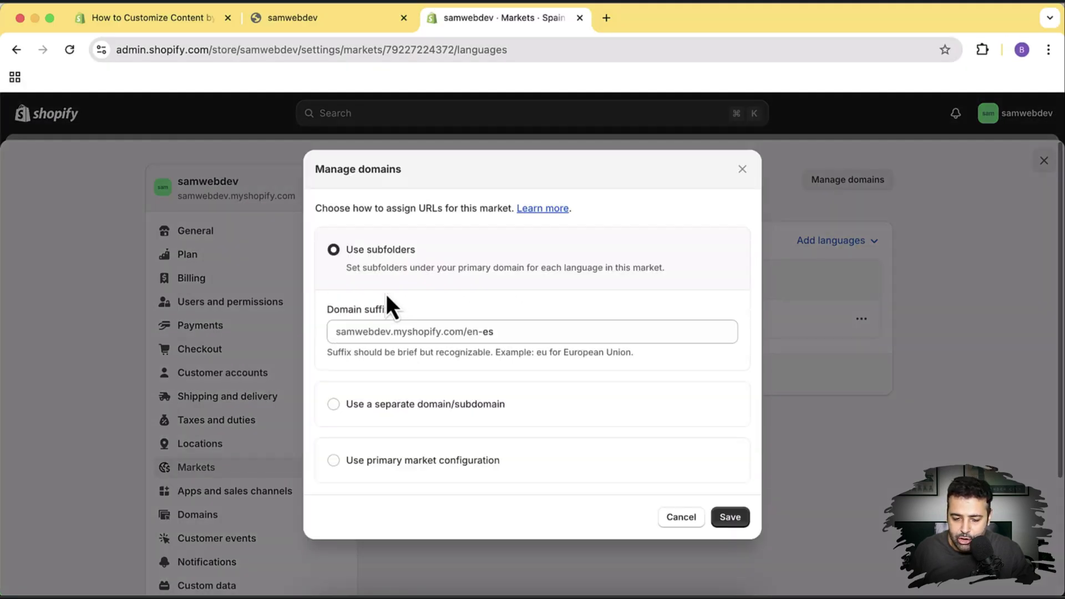
double_click(488, 332)
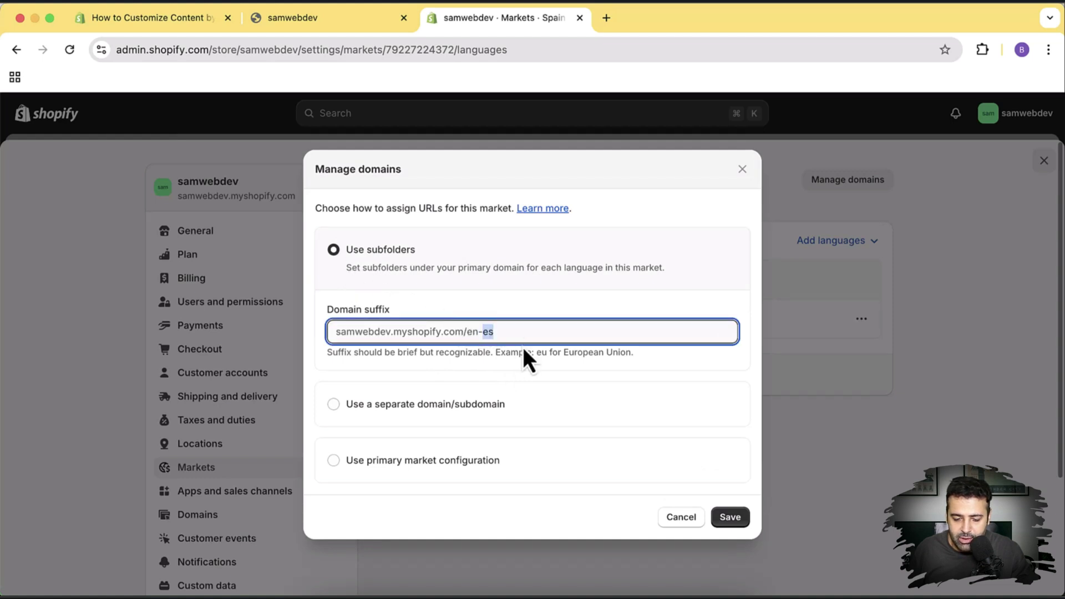
left_click(488, 430)
left_click(488, 411)
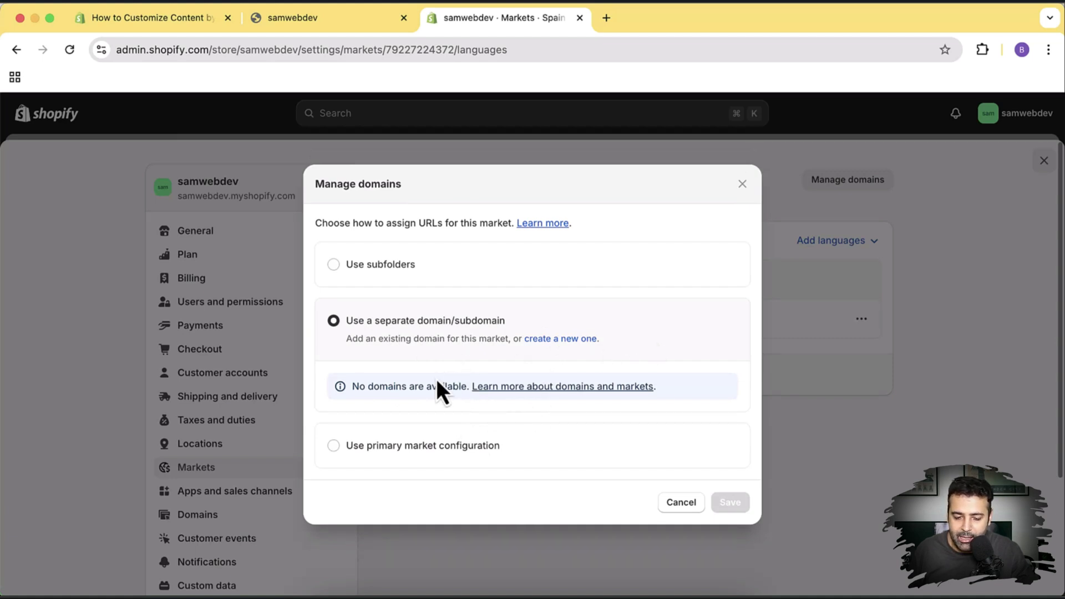
left_click(383, 266)
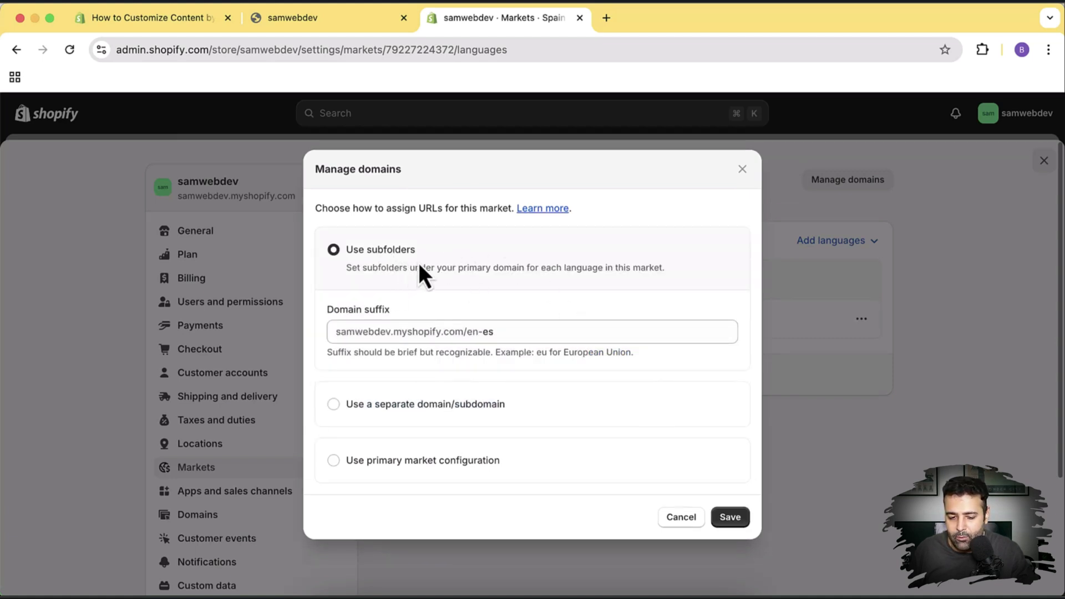
left_click(728, 518)
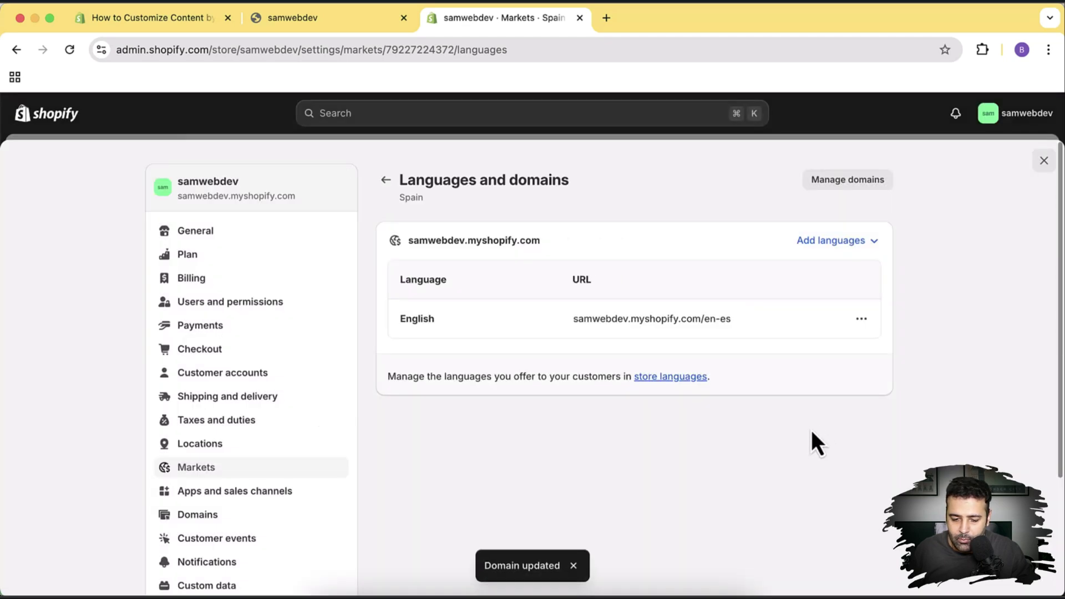
- Add Spanish as a language for the Spain market, served at /es-es
left_click(860, 255)
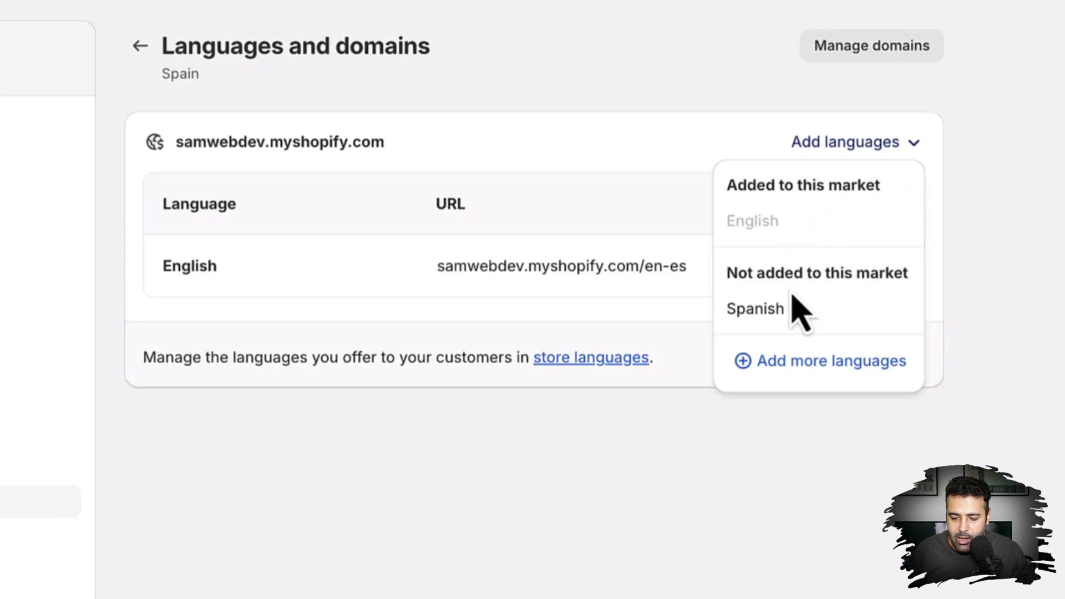
left_click(832, 322)
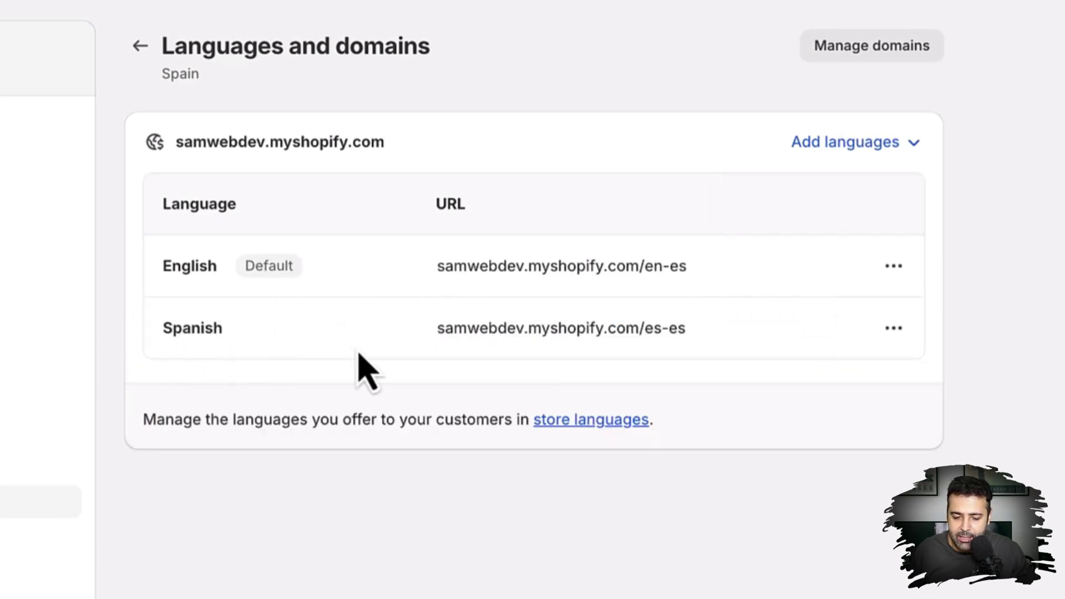
left_click(895, 331)
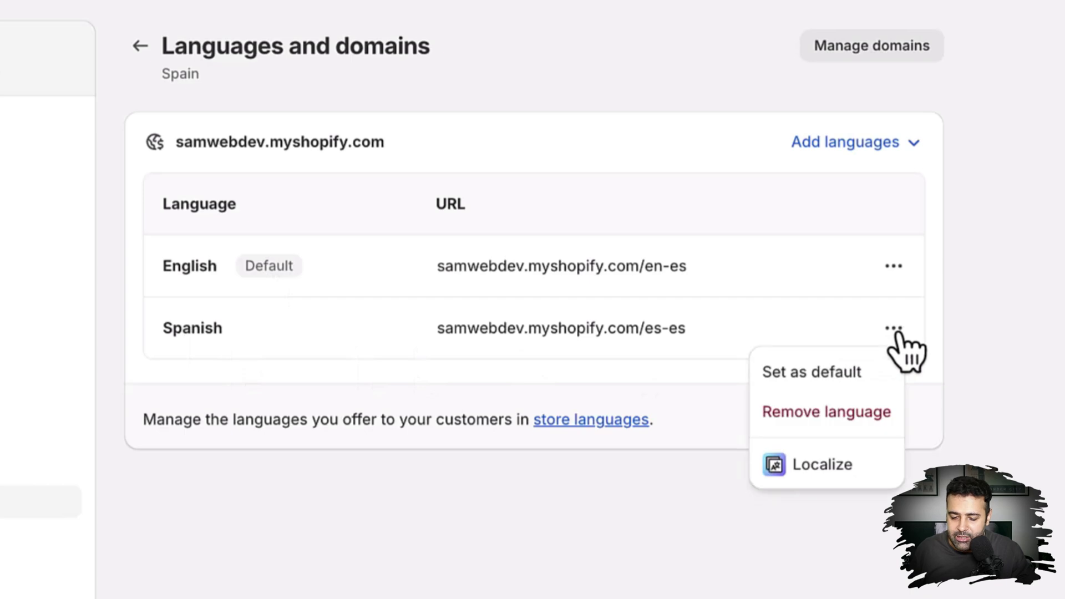